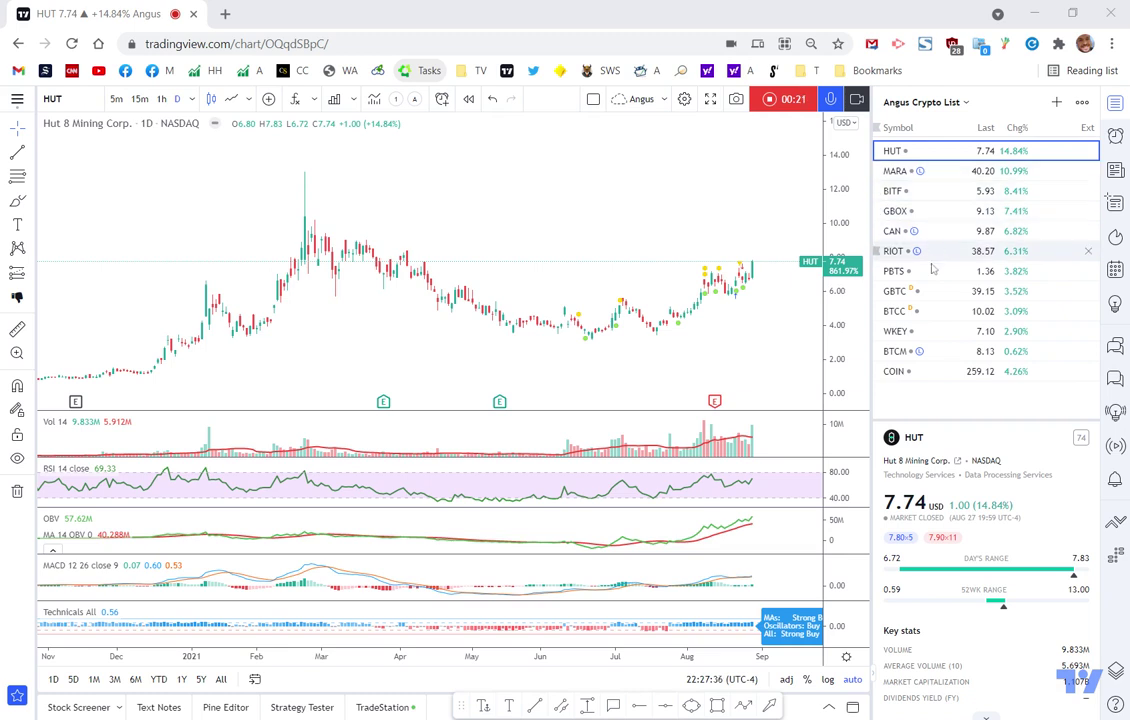
- Sort the watchlist by Chg% descending so the biggest daily gainers are listed first
click(1016, 128)
click(1016, 128)
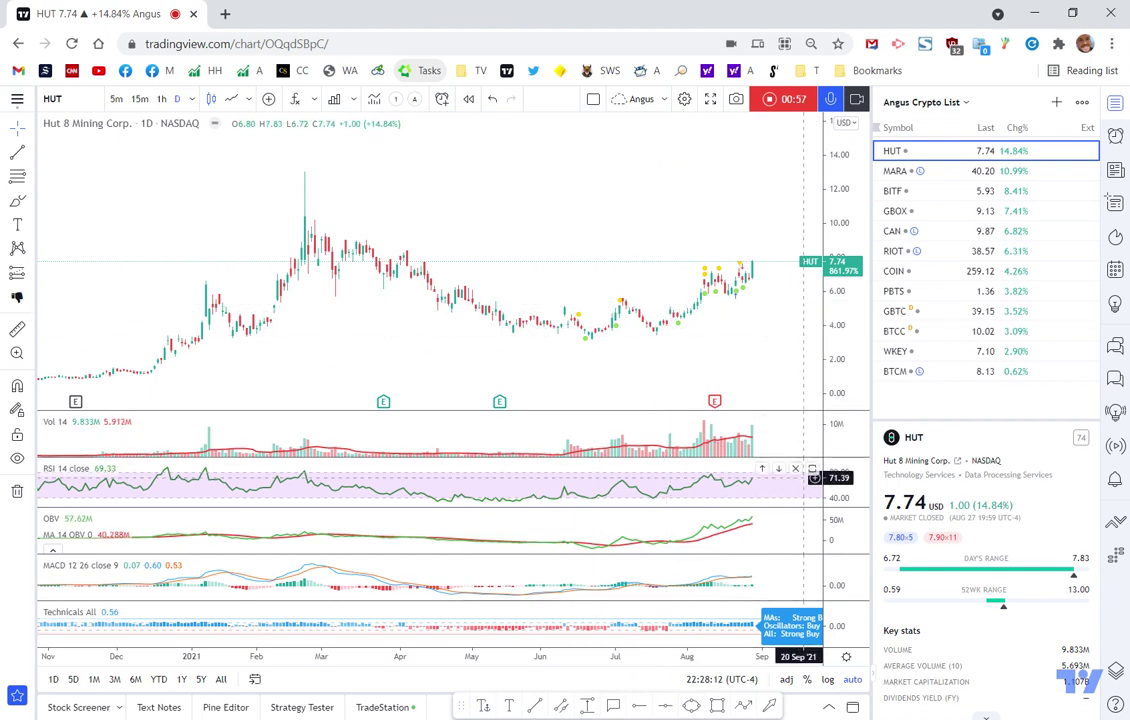
- Close the RSI, Volume, OBV, MACD and Technicals panes, leaving only HUT's price candles
click(796, 469)
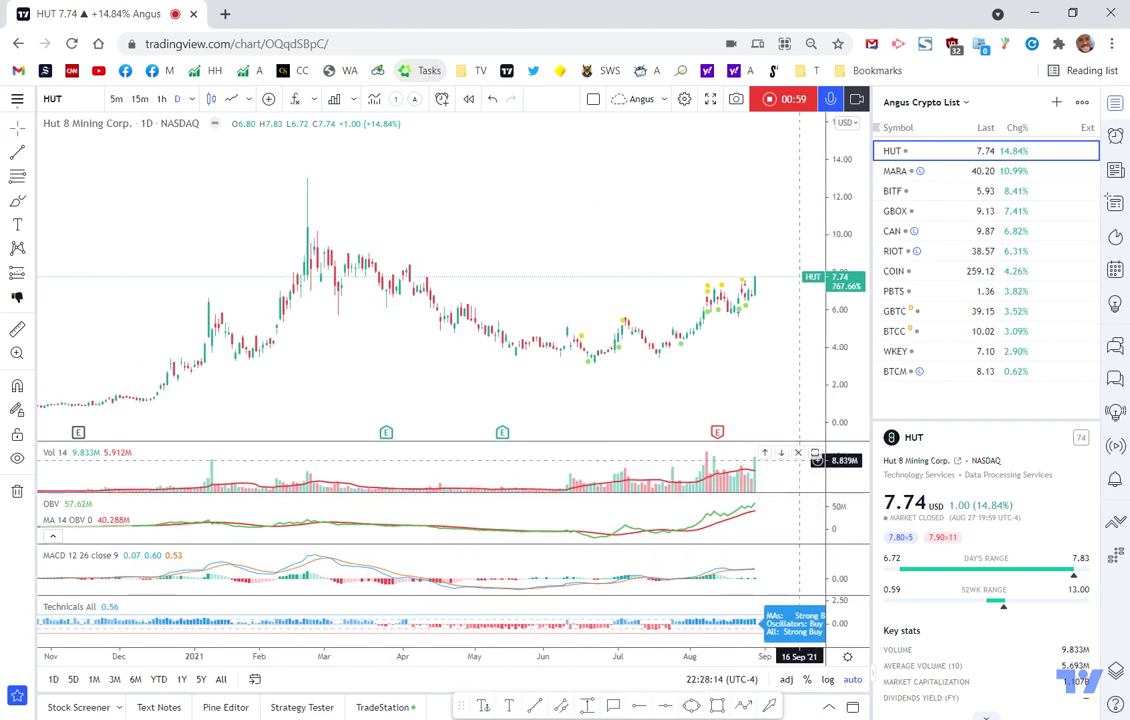
click(798, 453)
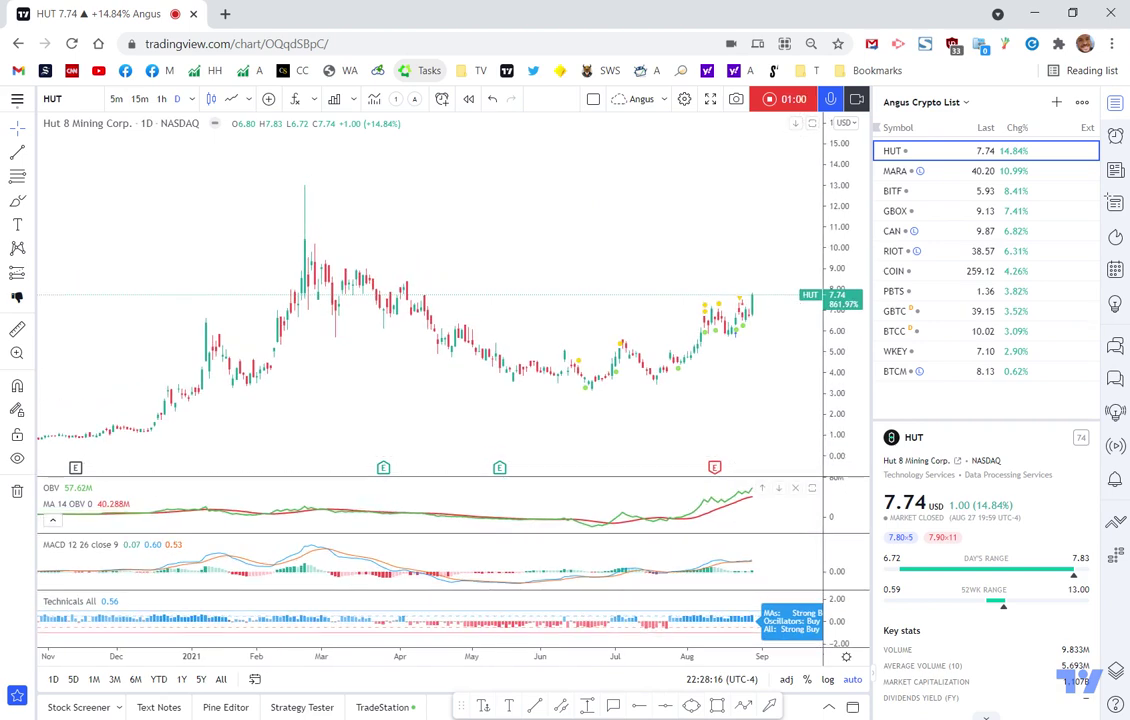
click(797, 493)
click(799, 531)
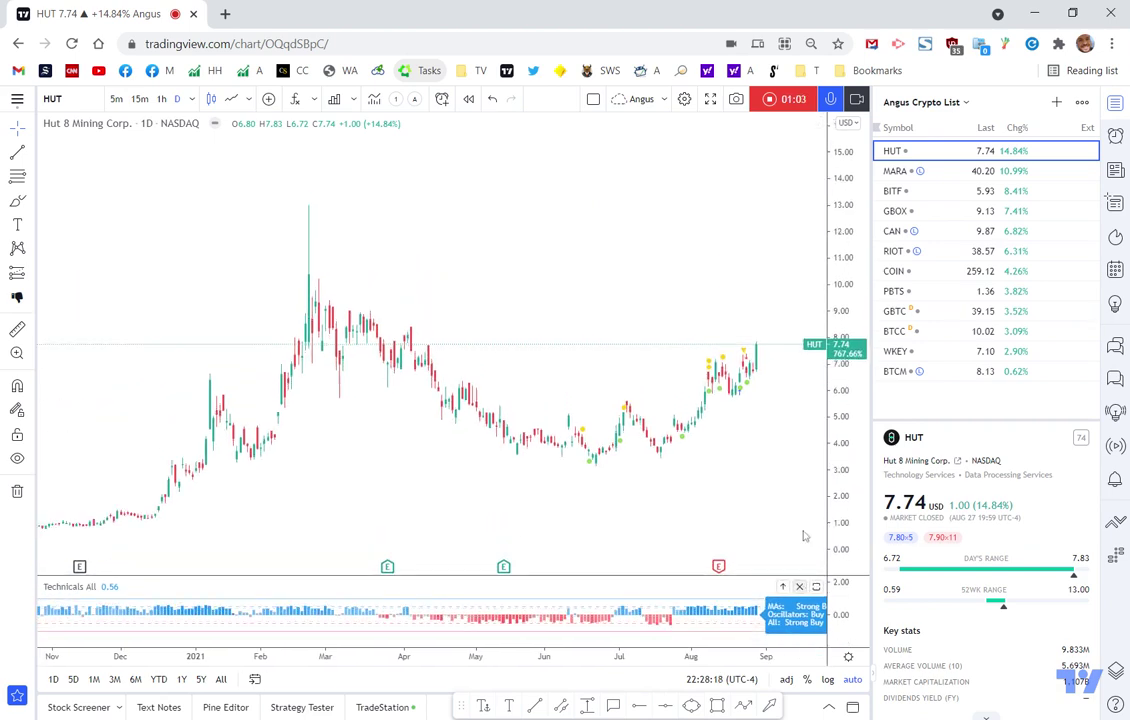
click(801, 589)
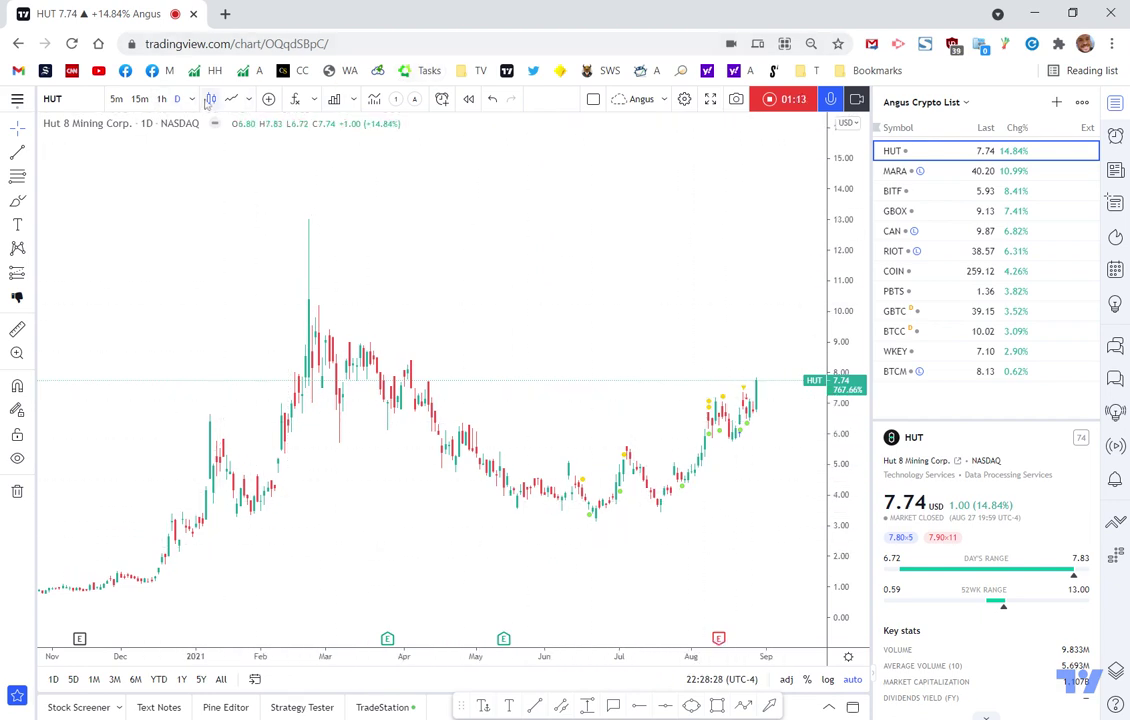
- Switch HUT to a line chart and add MARA, BITF, GBOX, CAN and RIOT as comparisons
click(231, 99)
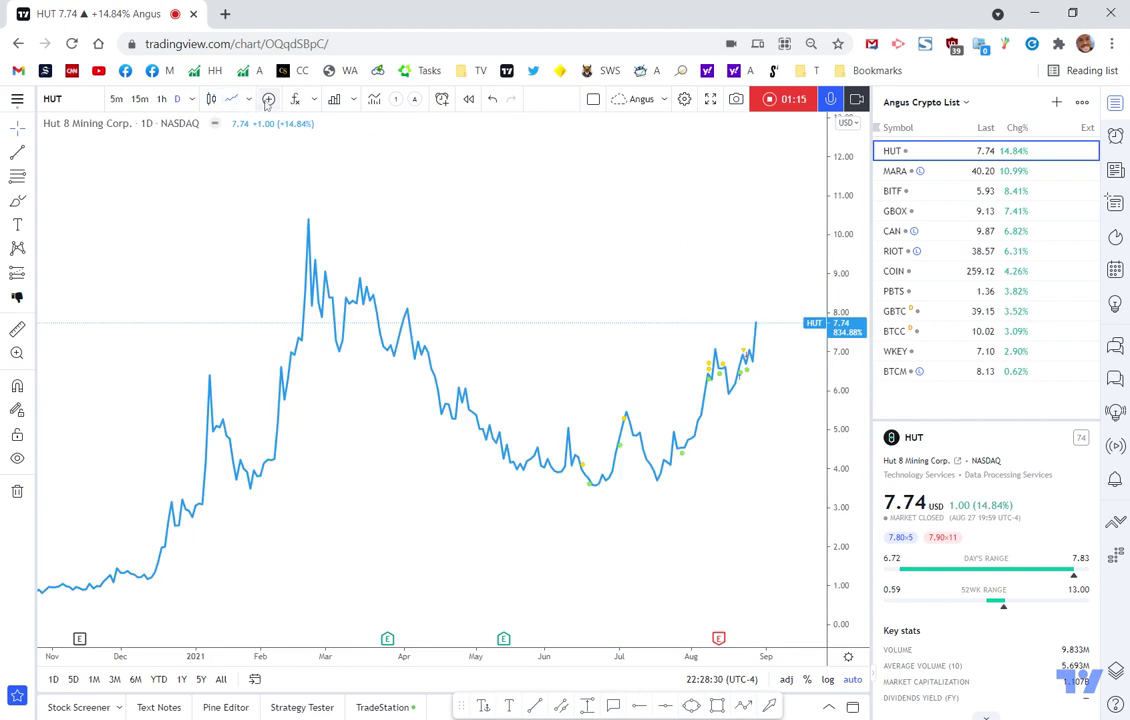
click(269, 100)
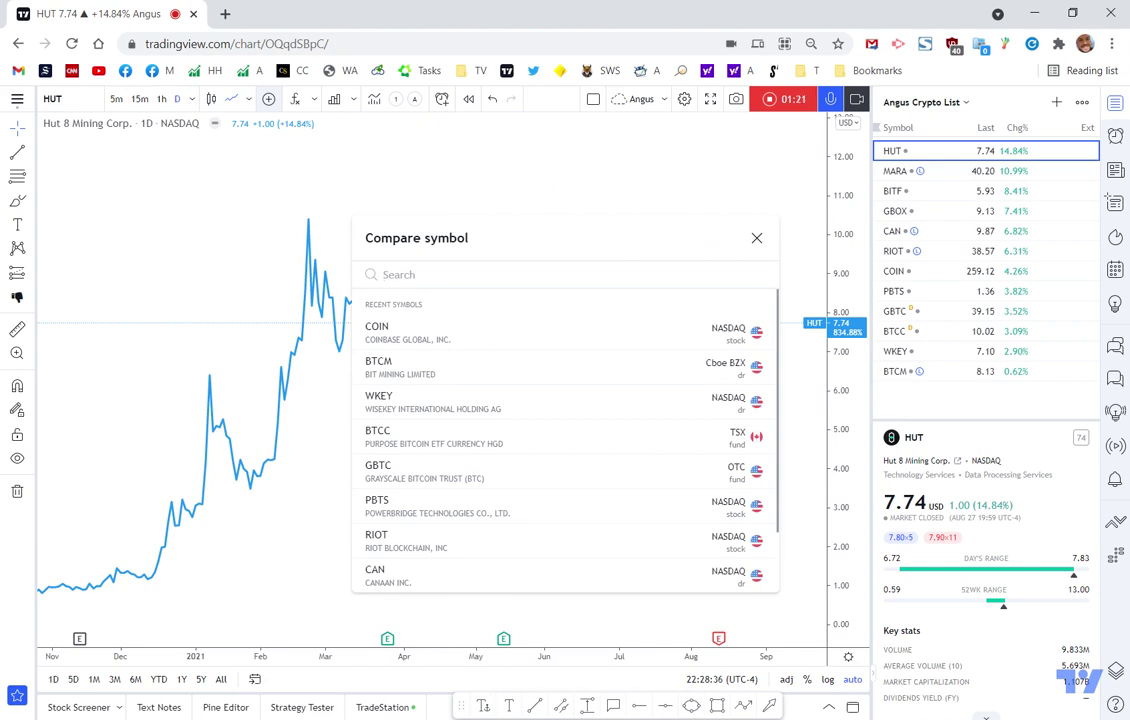
text(MARA)
key(Return)
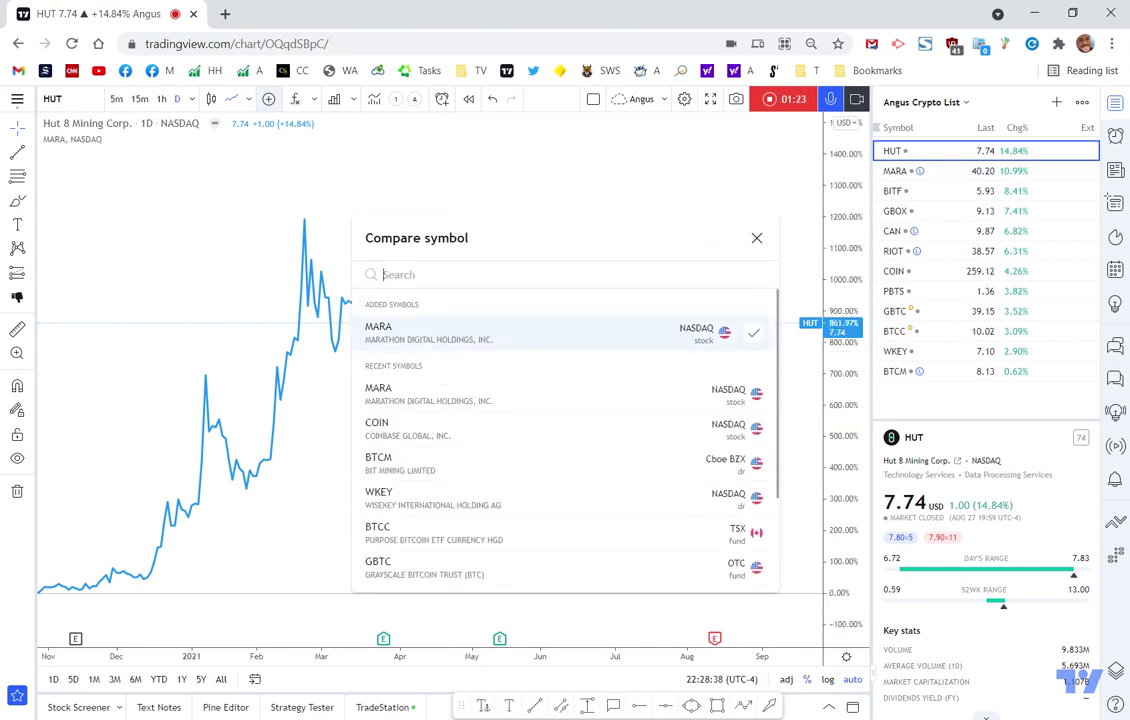
text(BITF)
key(Return)
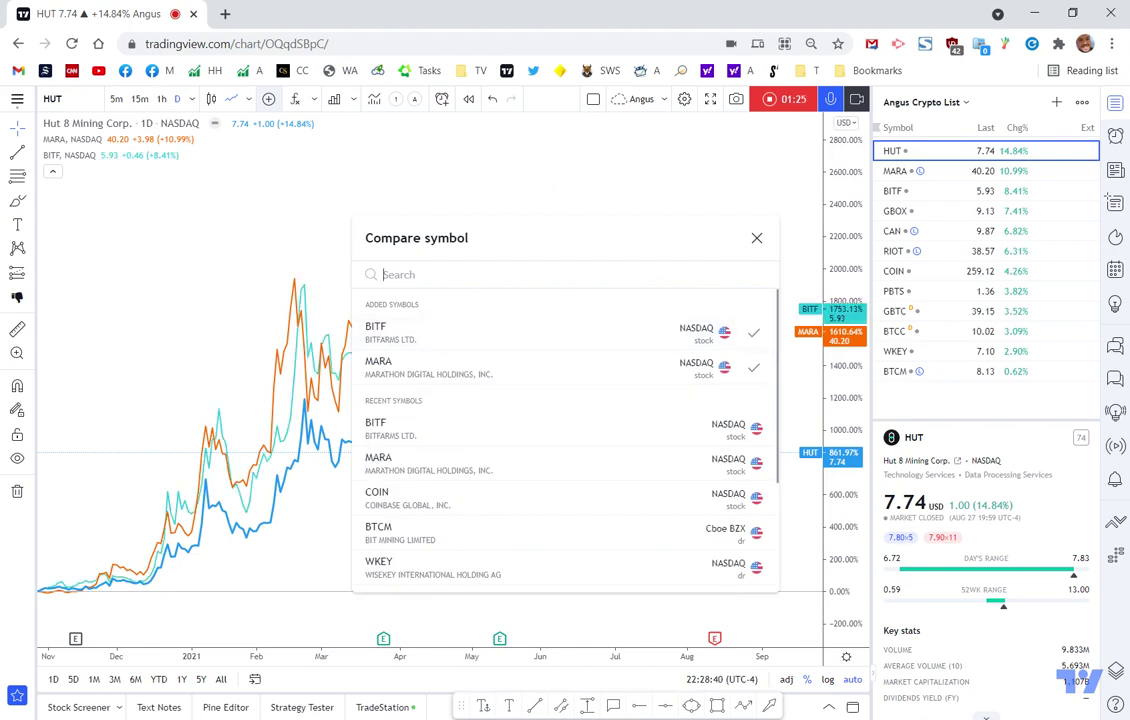
text(GBOX)
key(Return)
text(CAN)
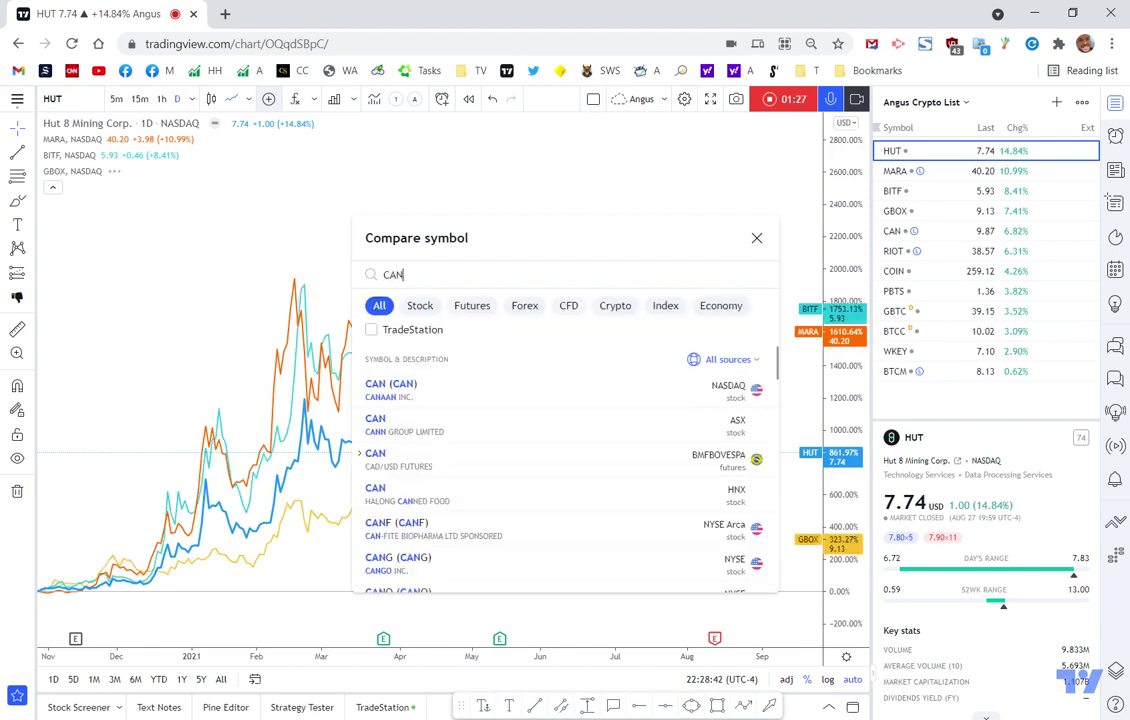
key(Return)
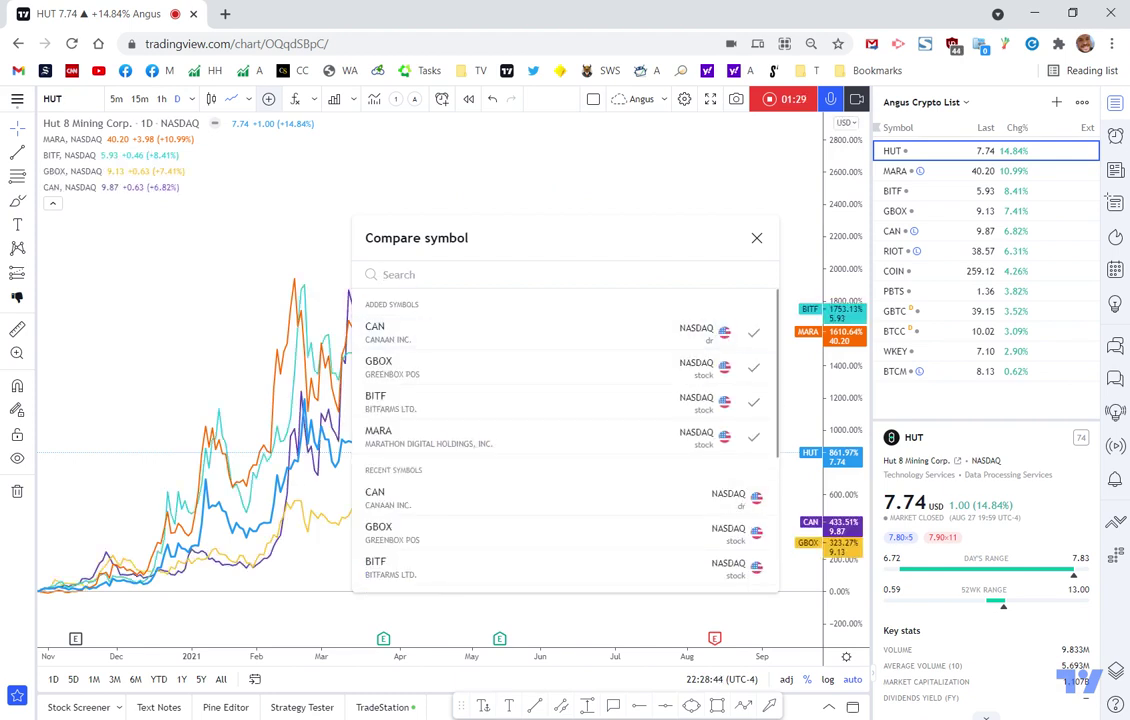
text(R)
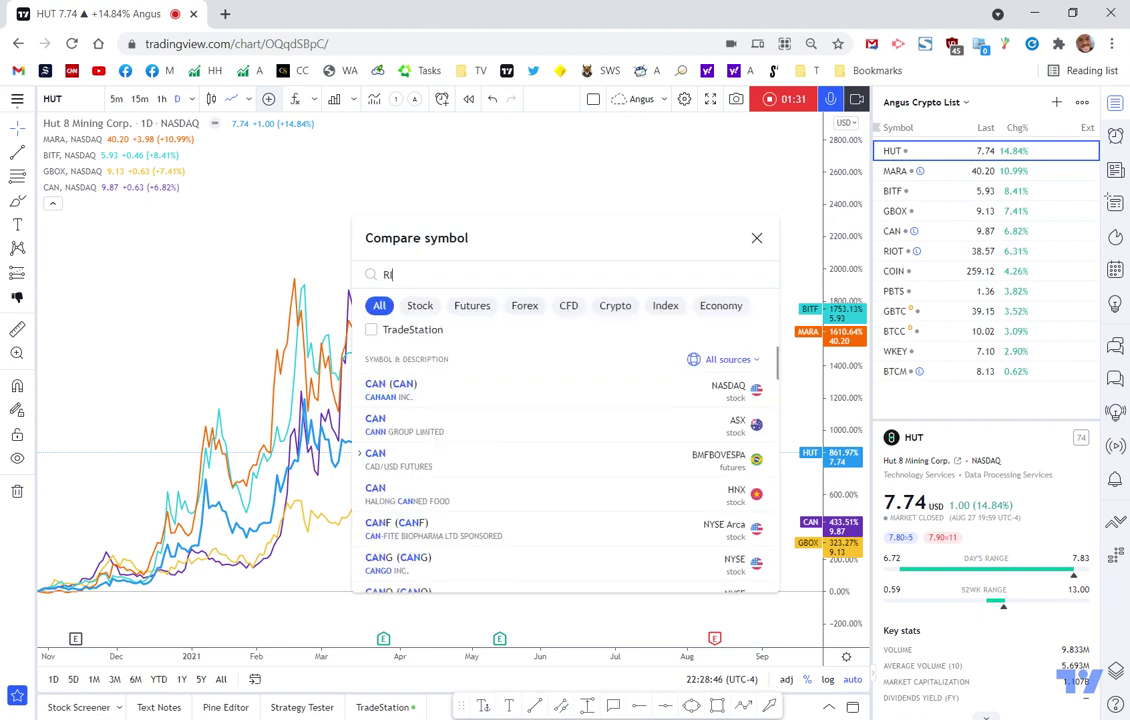
text(IOT)
key(Return)
- Add COIN, PBTS, BTCC, WKEY and BTCM to the comparison and close the search
text(COIN)
key(Return)
text(PBTS)
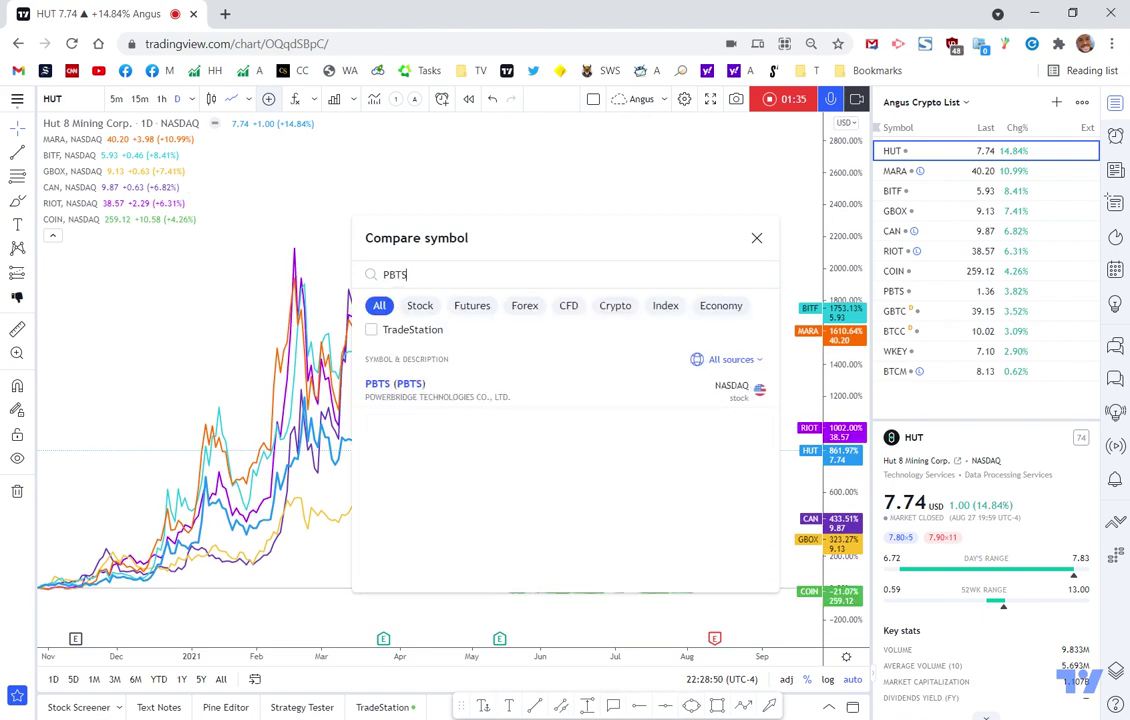
key(Return)
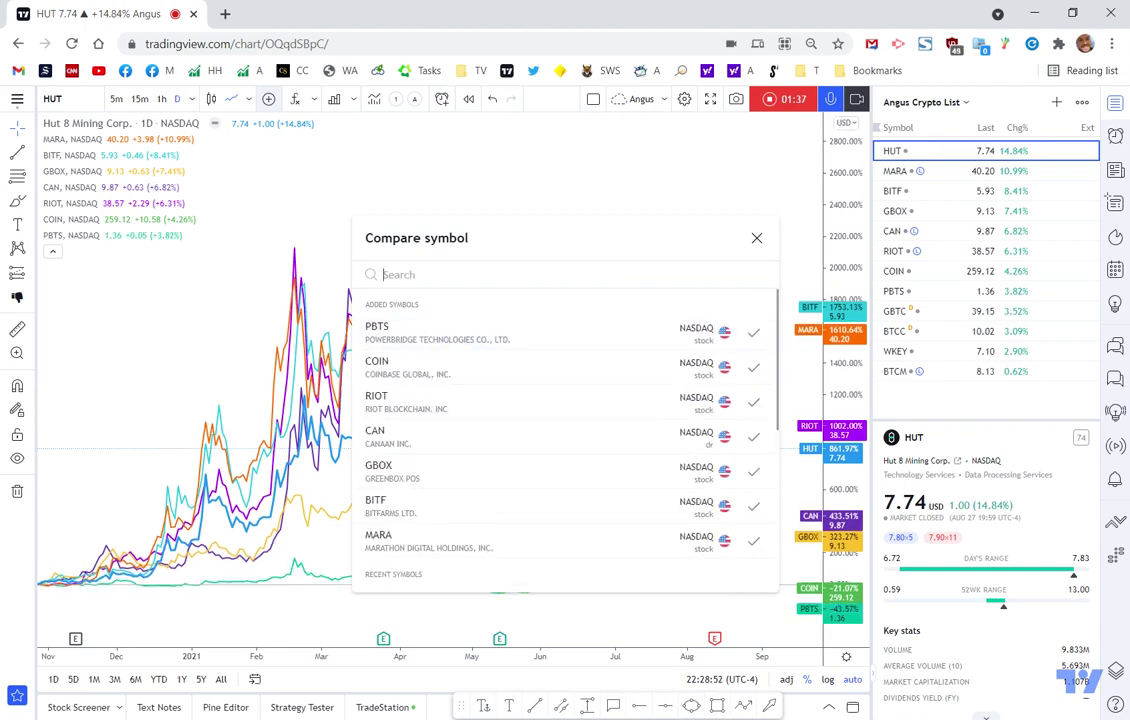
text(BTCC)
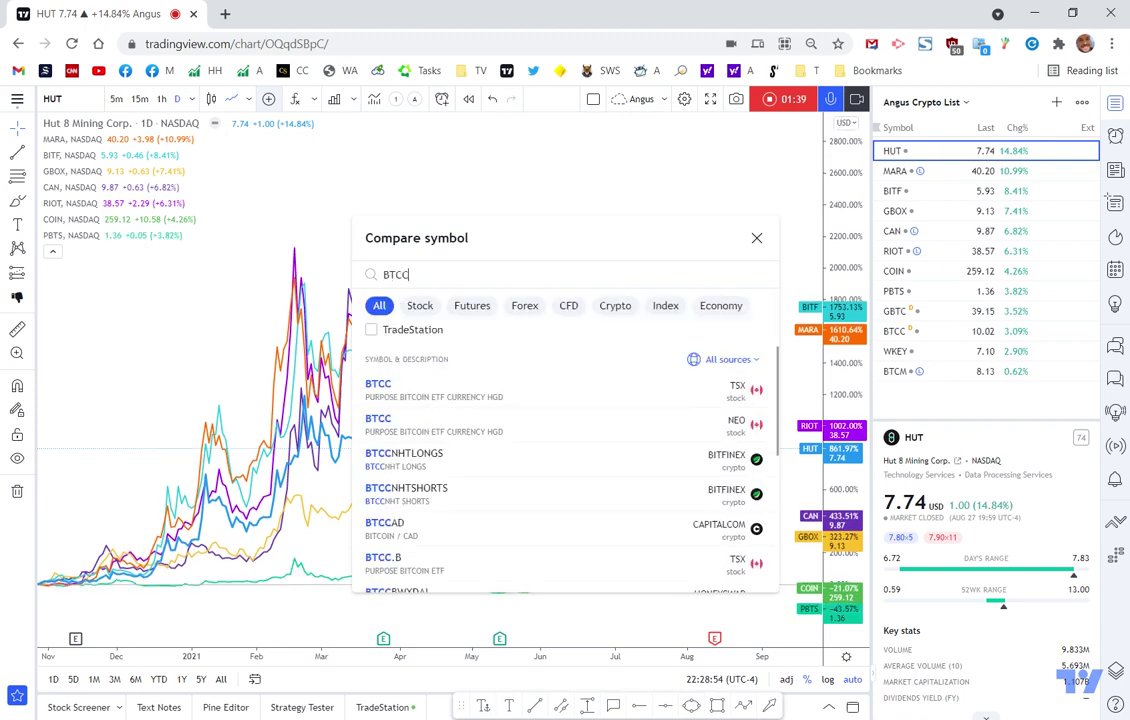
key(Return)
text(WKEY)
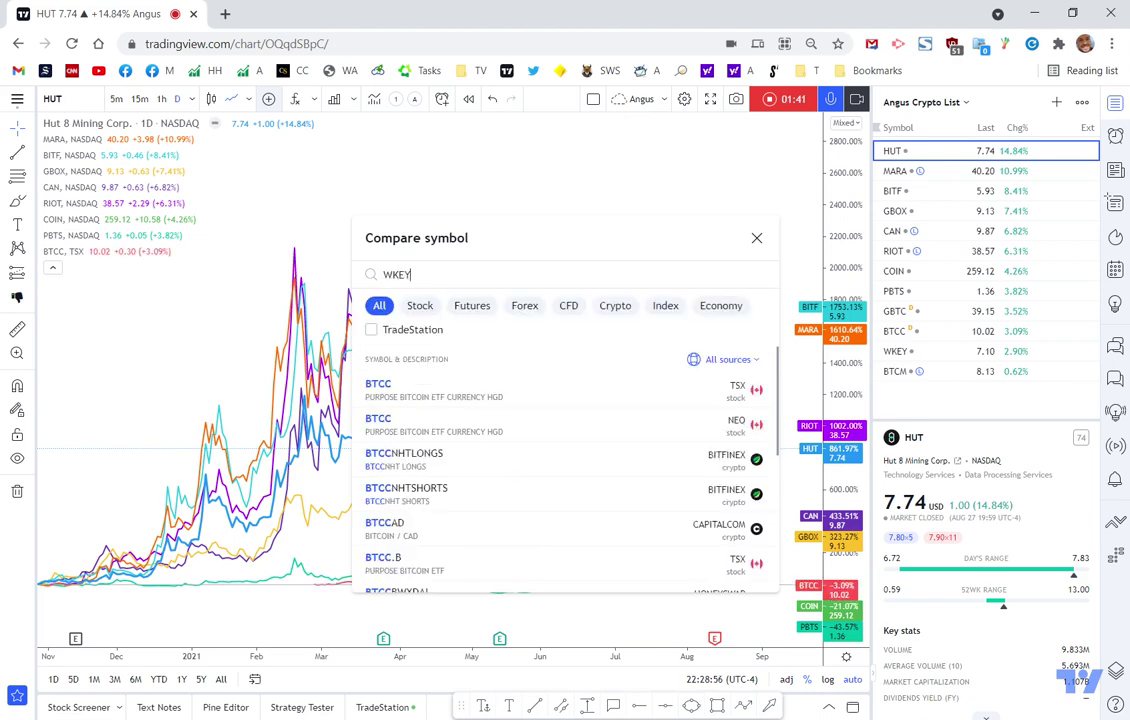
key(Return)
text(BTCM)
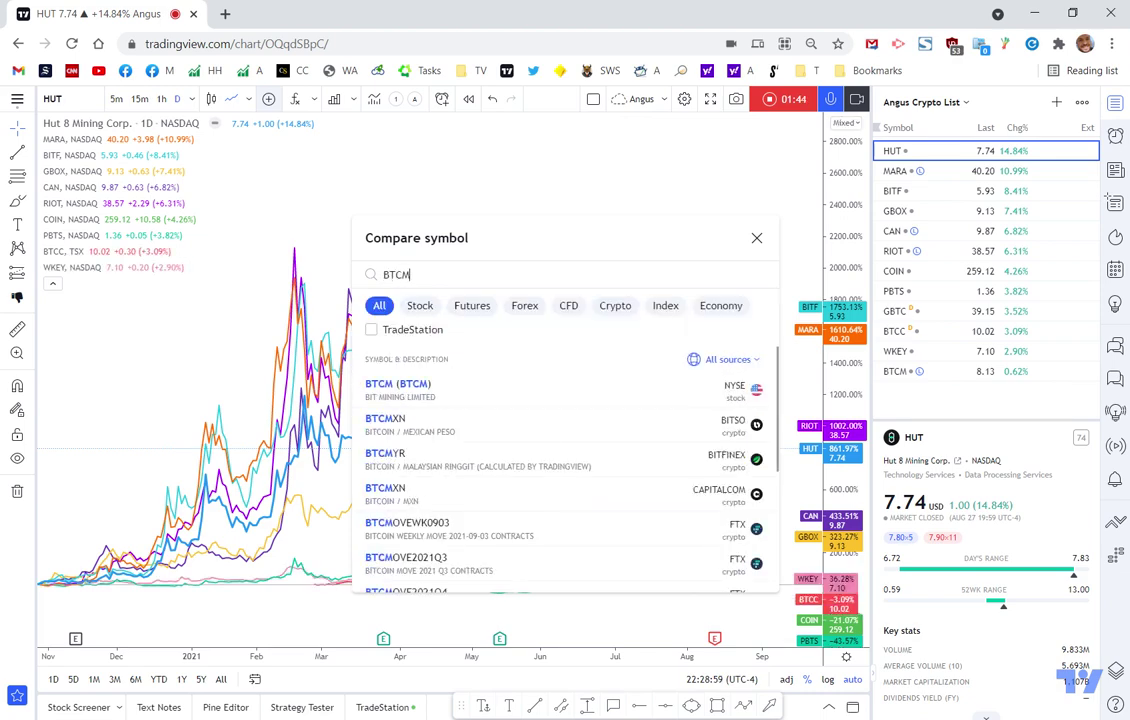
key(Return)
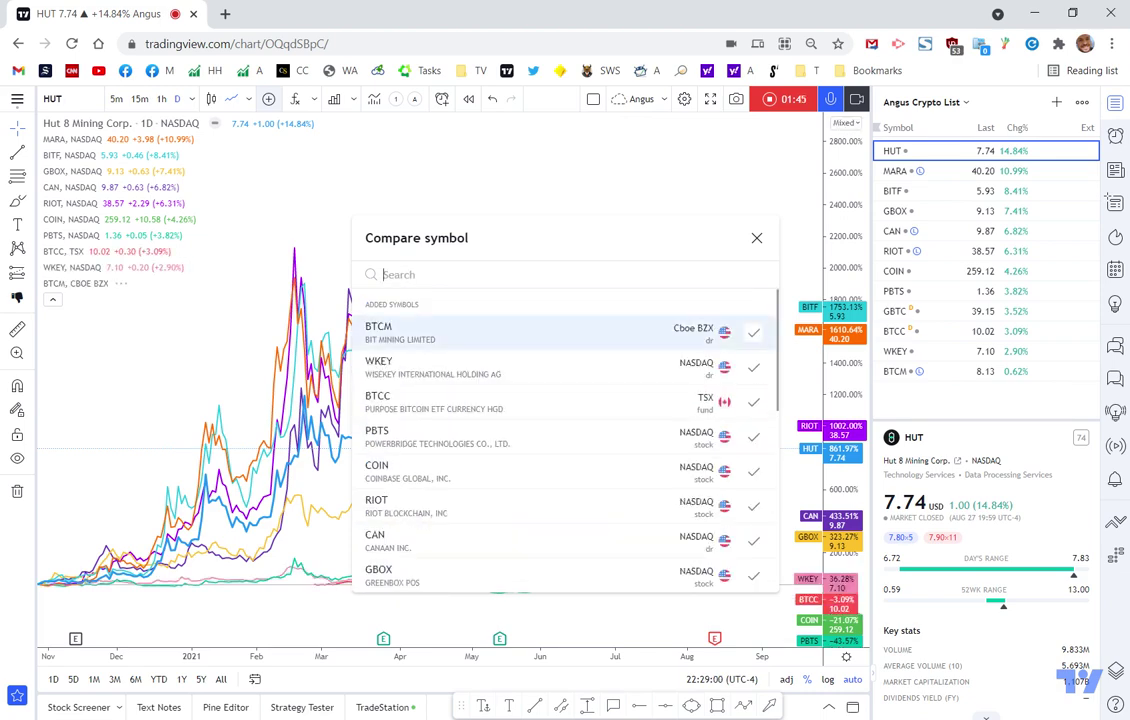
click(757, 240)
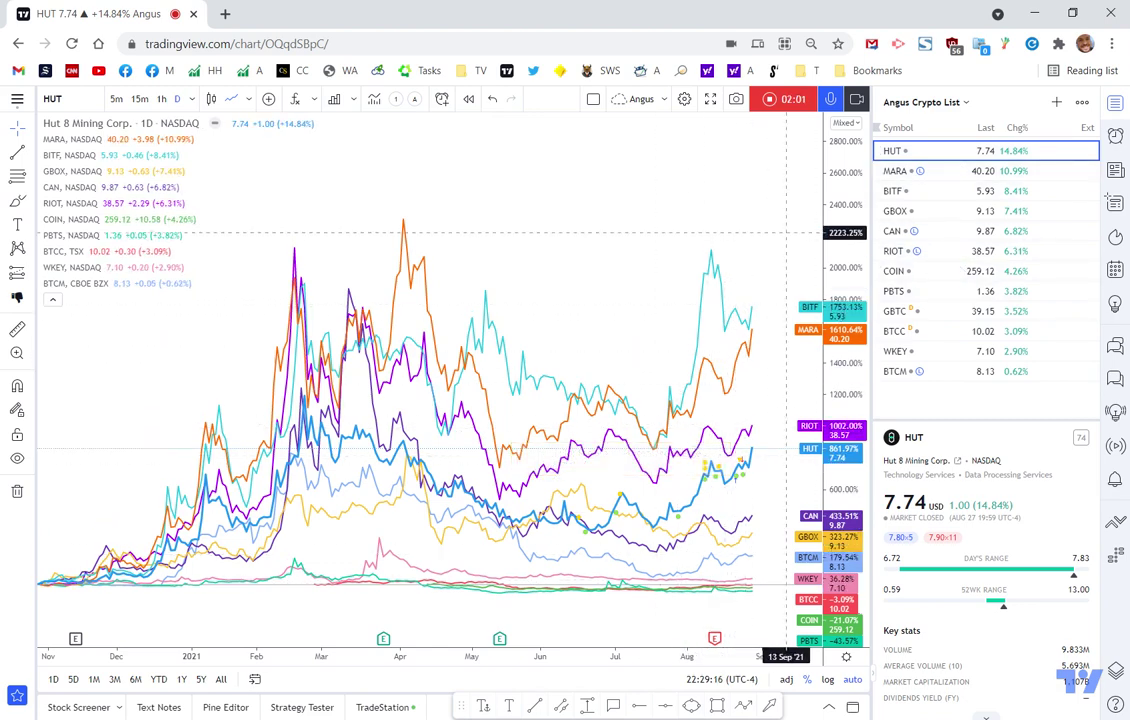
- Set the comparison chart's range to 1Y
click(182, 680)
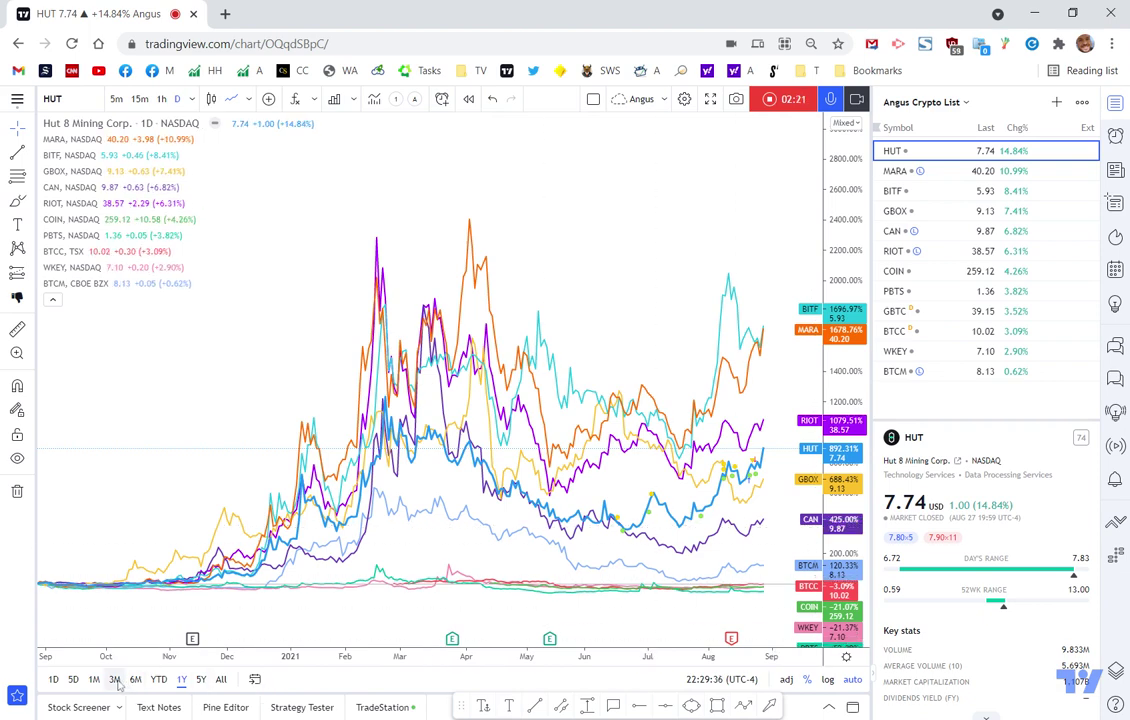
- Try the 3M and 1M ranges, then return to 1Y and zoom into the comparison
click(115, 679)
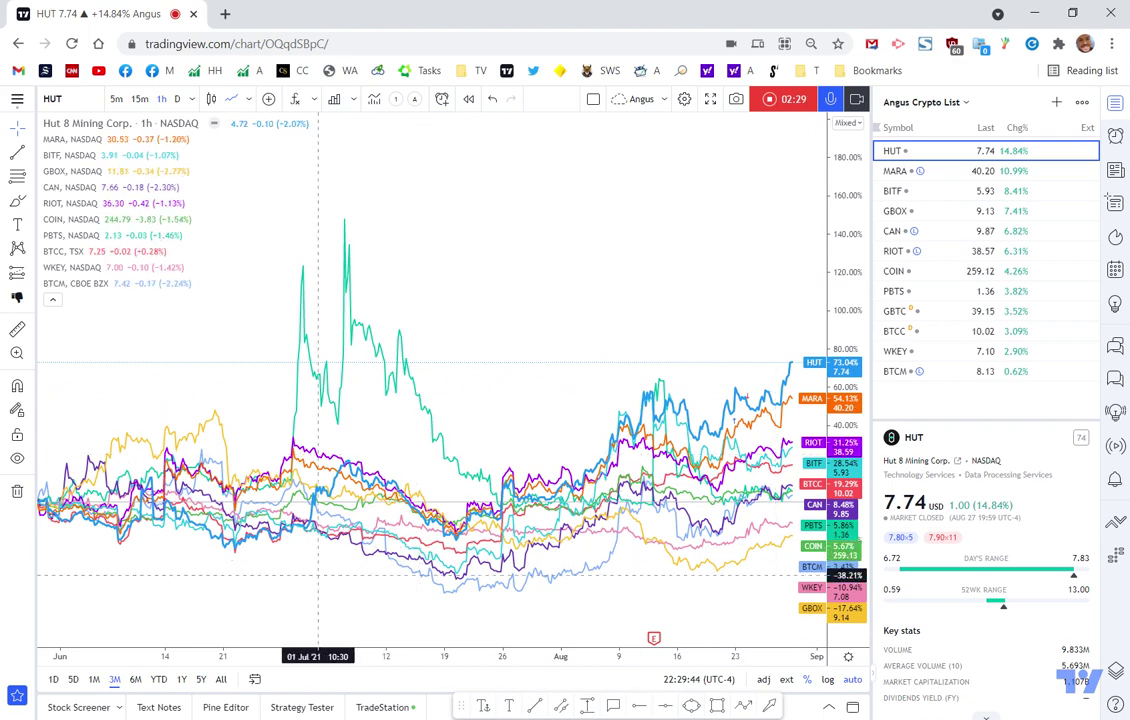
click(95, 680)
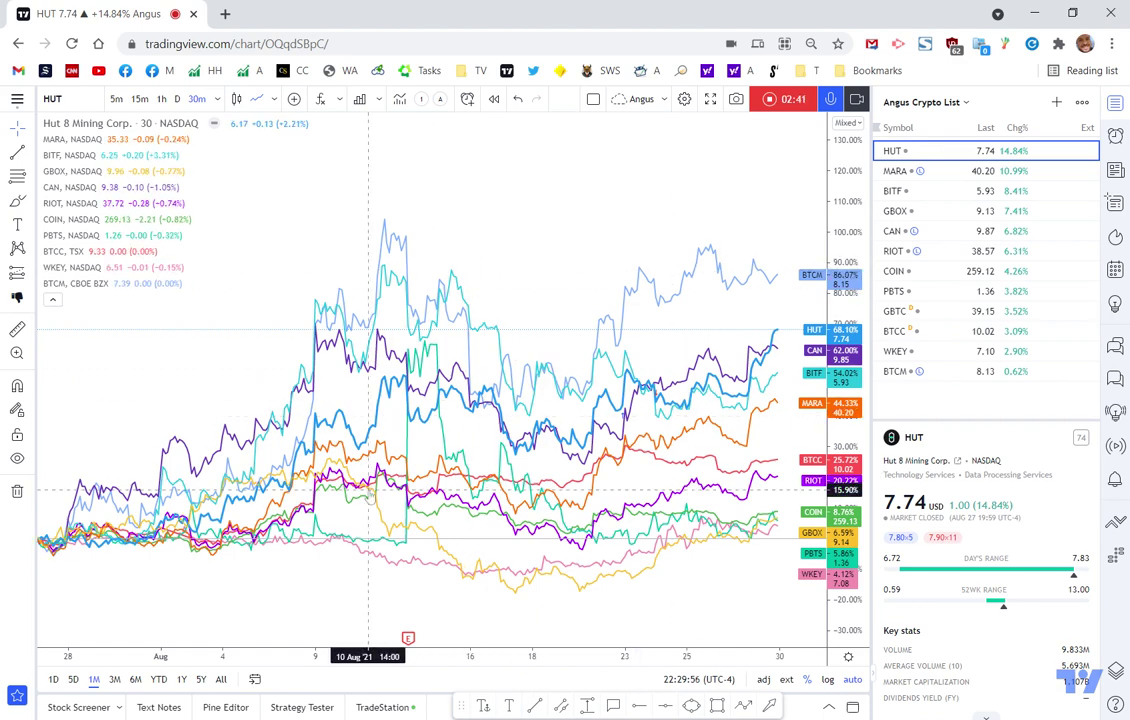
click(179, 686)
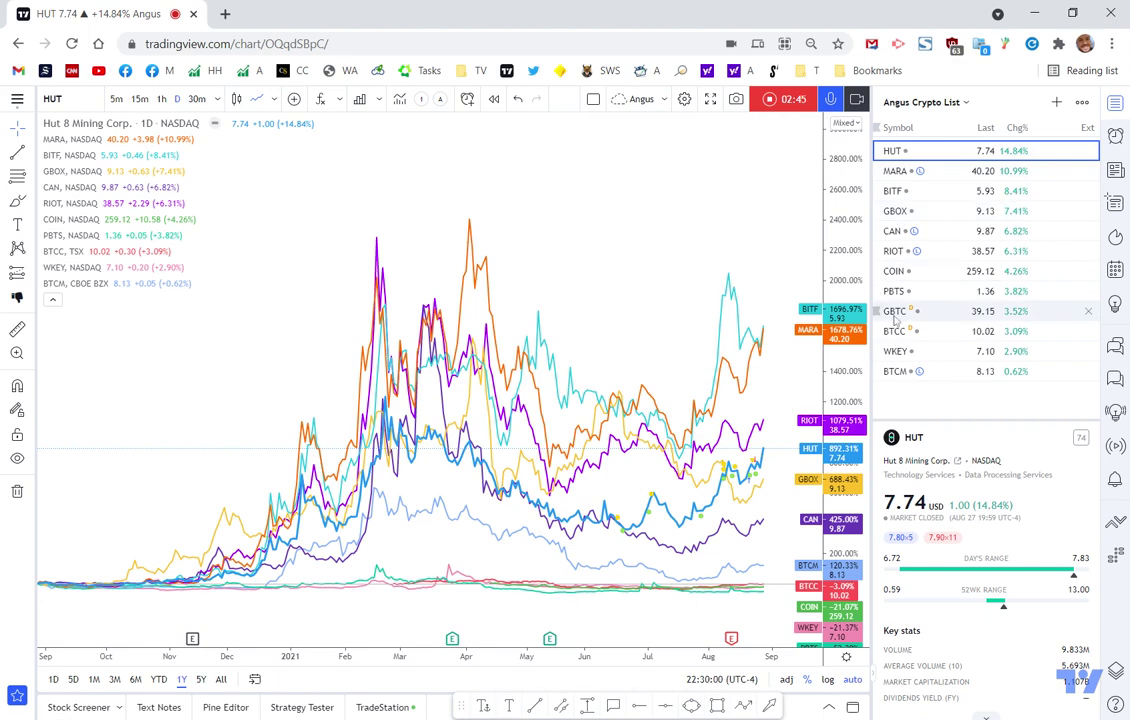
scroll(689, 442, up, 2)
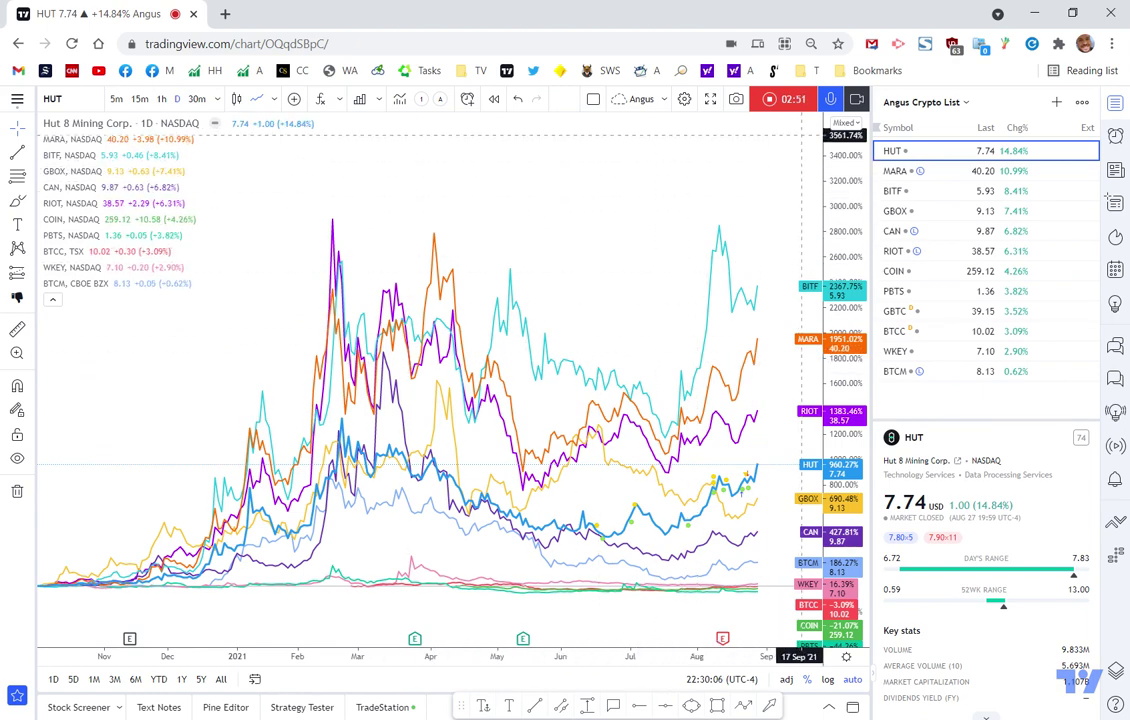
click(736, 100)
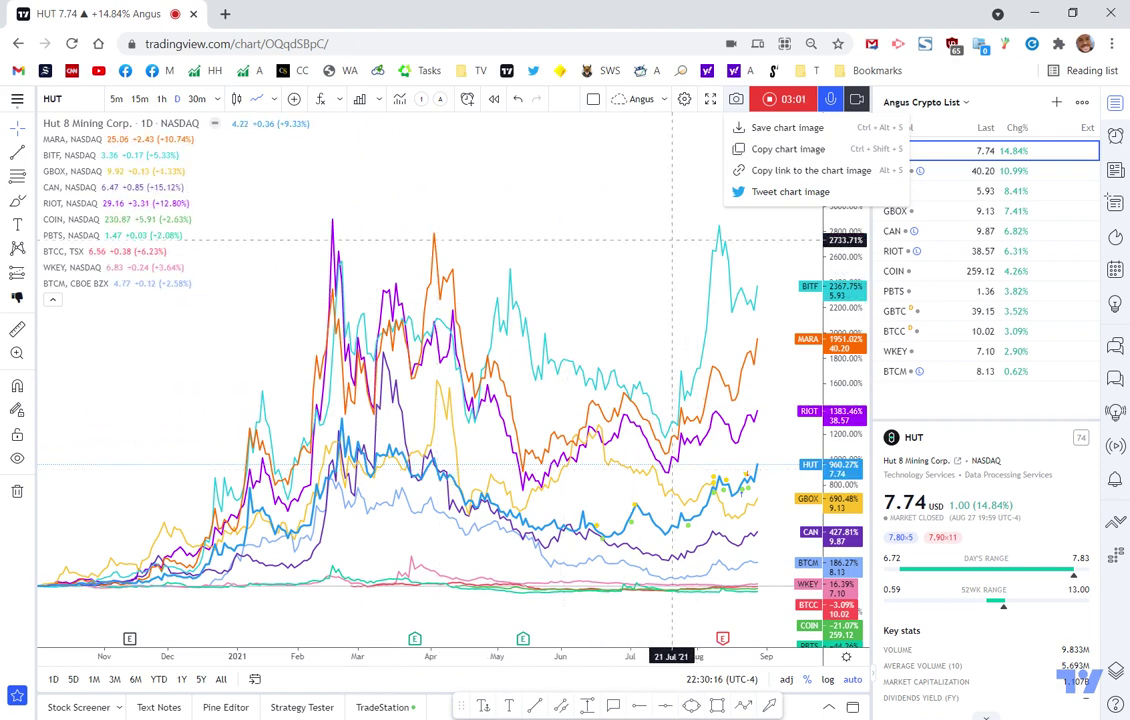
click(542, 231)
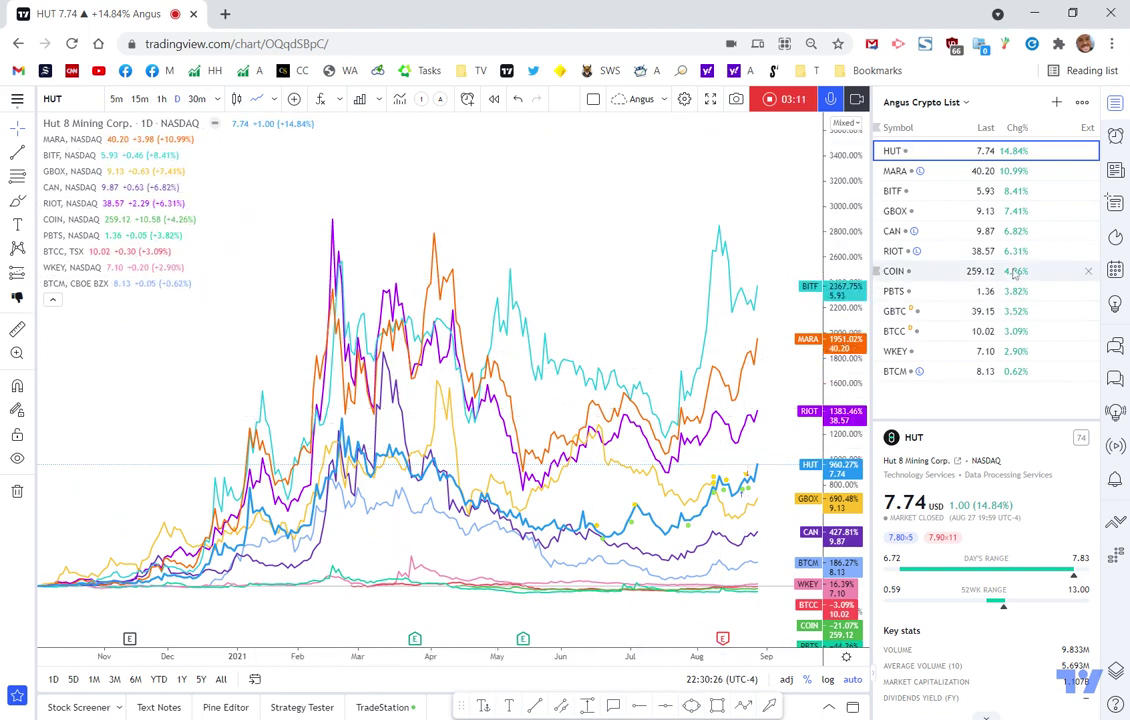
- Turn on Share list for the crypto watchlist and copy its share link
click(1082, 104)
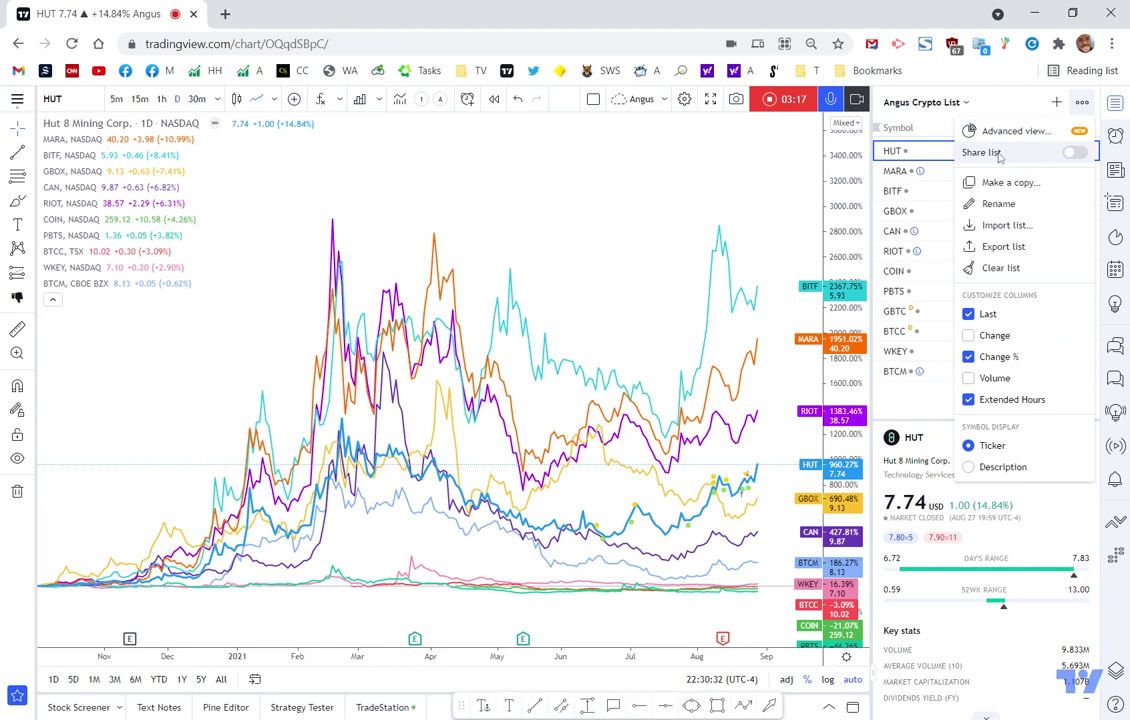
click(1073, 154)
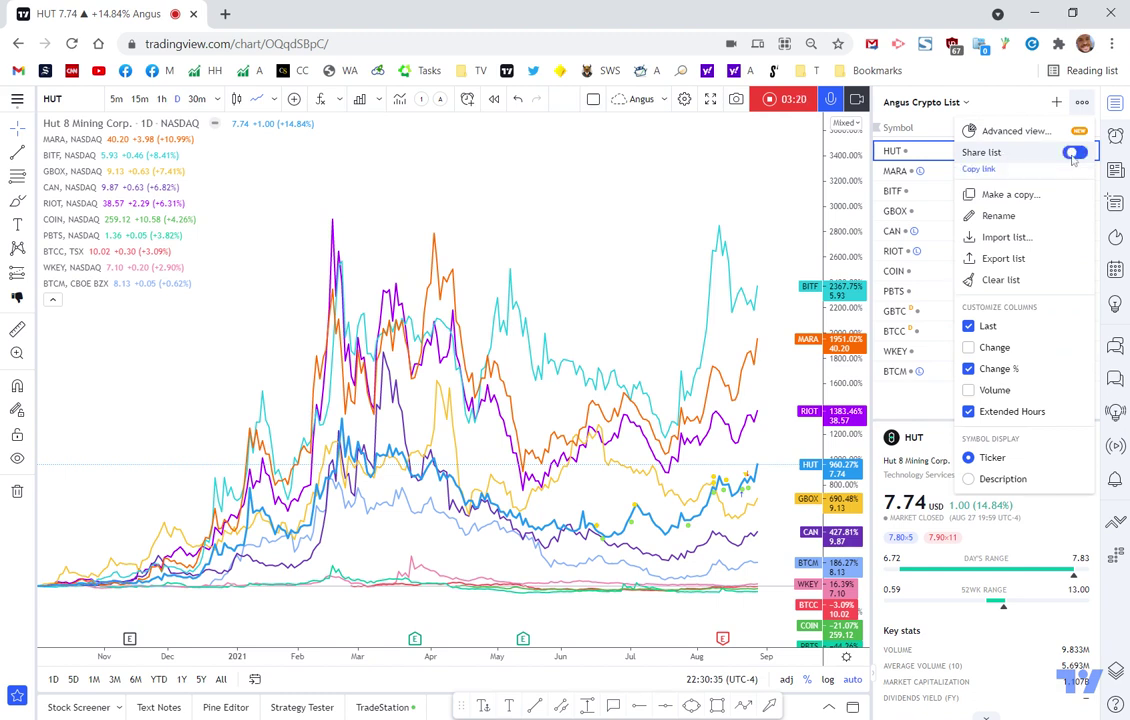
click(986, 170)
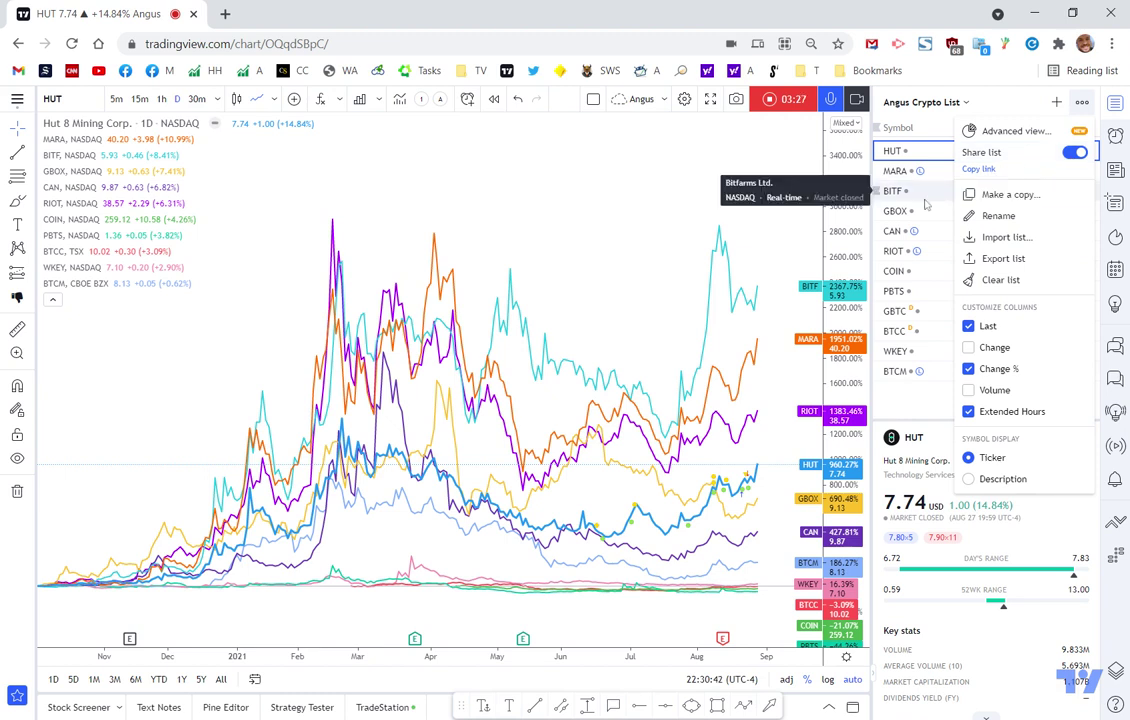
- Load the copied watchlist link in a new tab and scroll through the public page
click(225, 14)
key(ctrl+v)
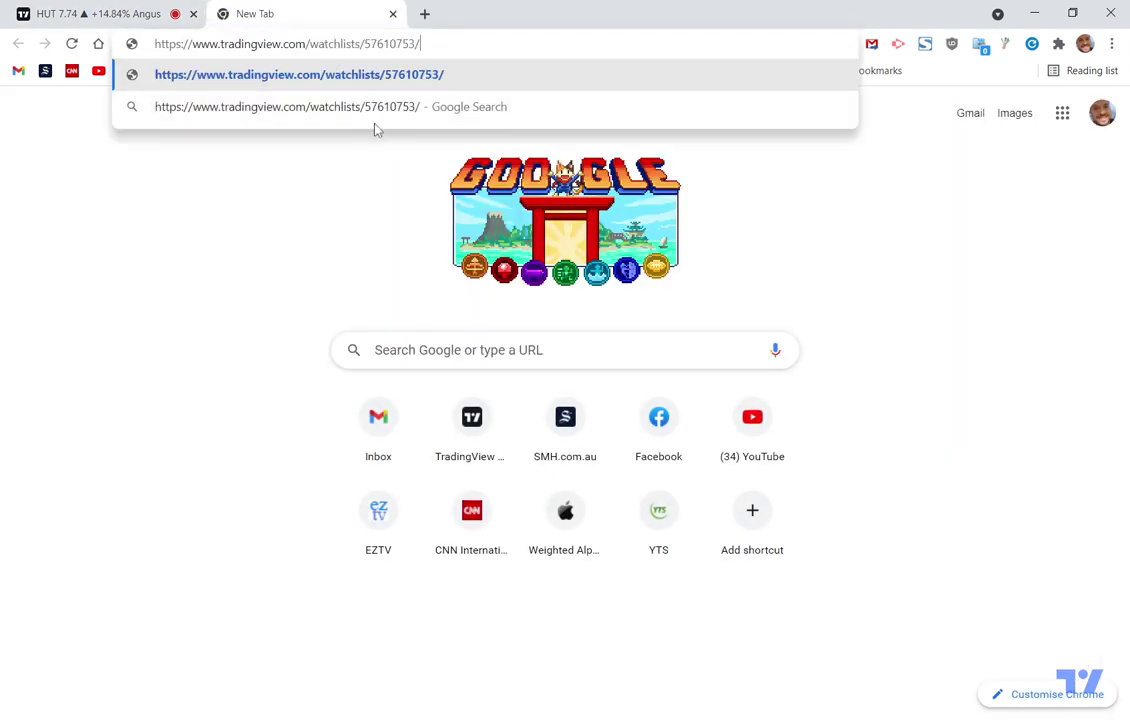
key(Return)
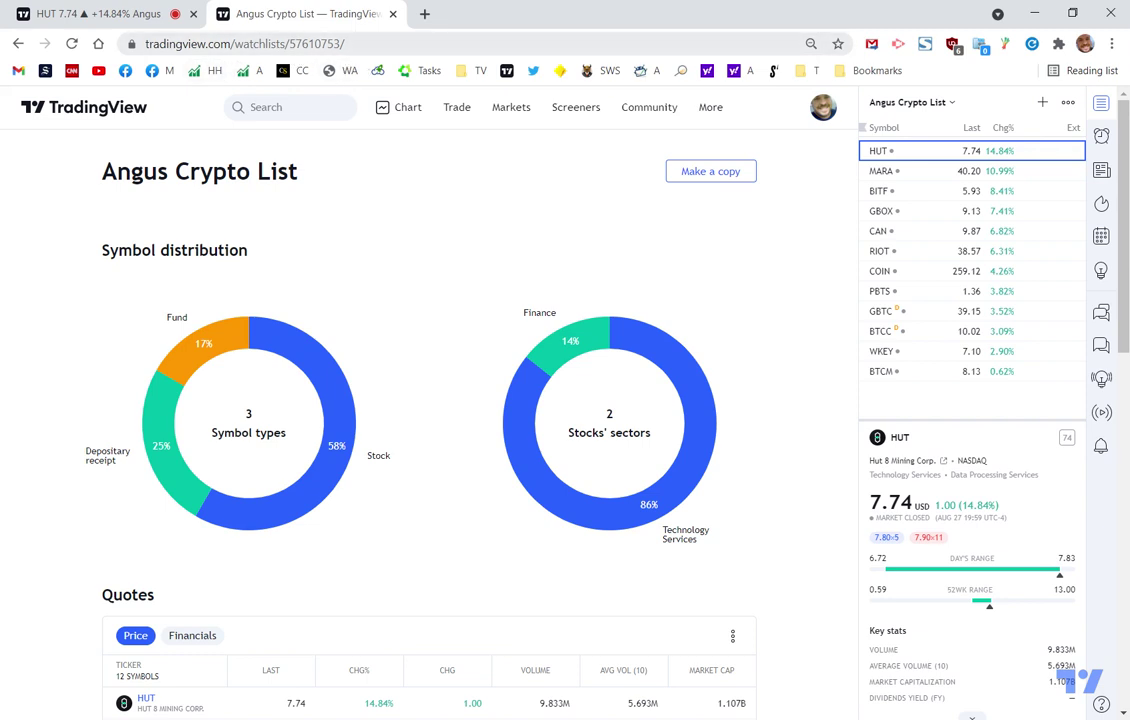
scroll(743, 443, down, 5)
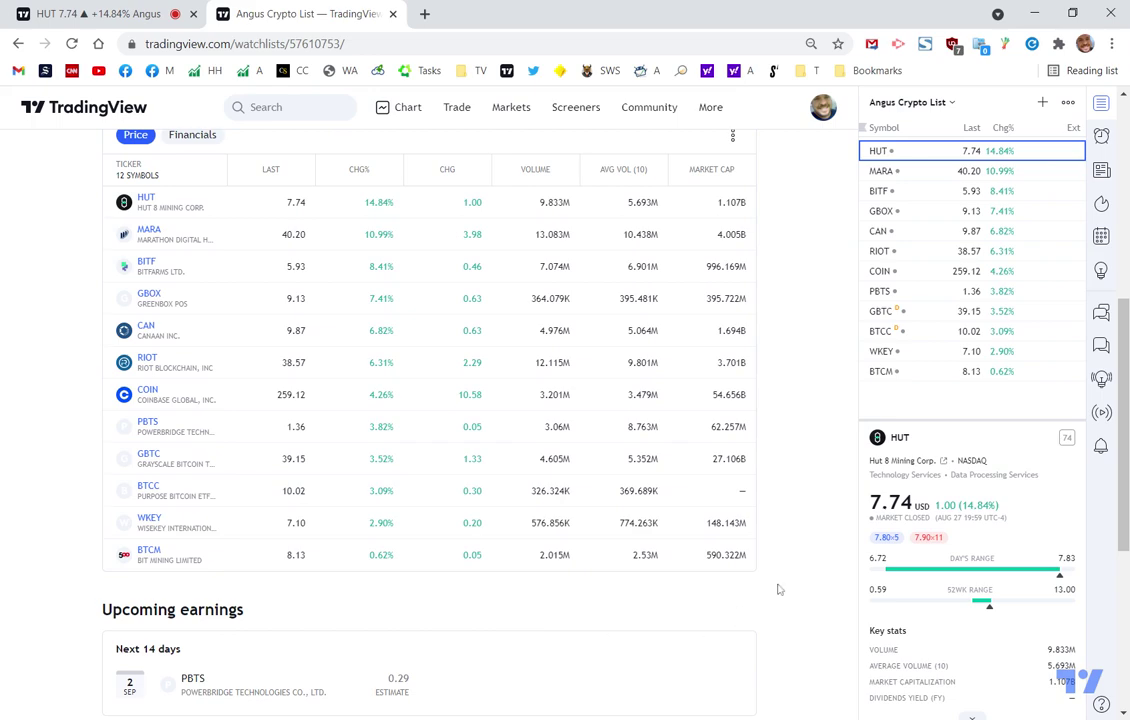
scroll(778, 589, down, 3)
scroll(789, 545, up, 5)
scroll(789, 545, up, 3)
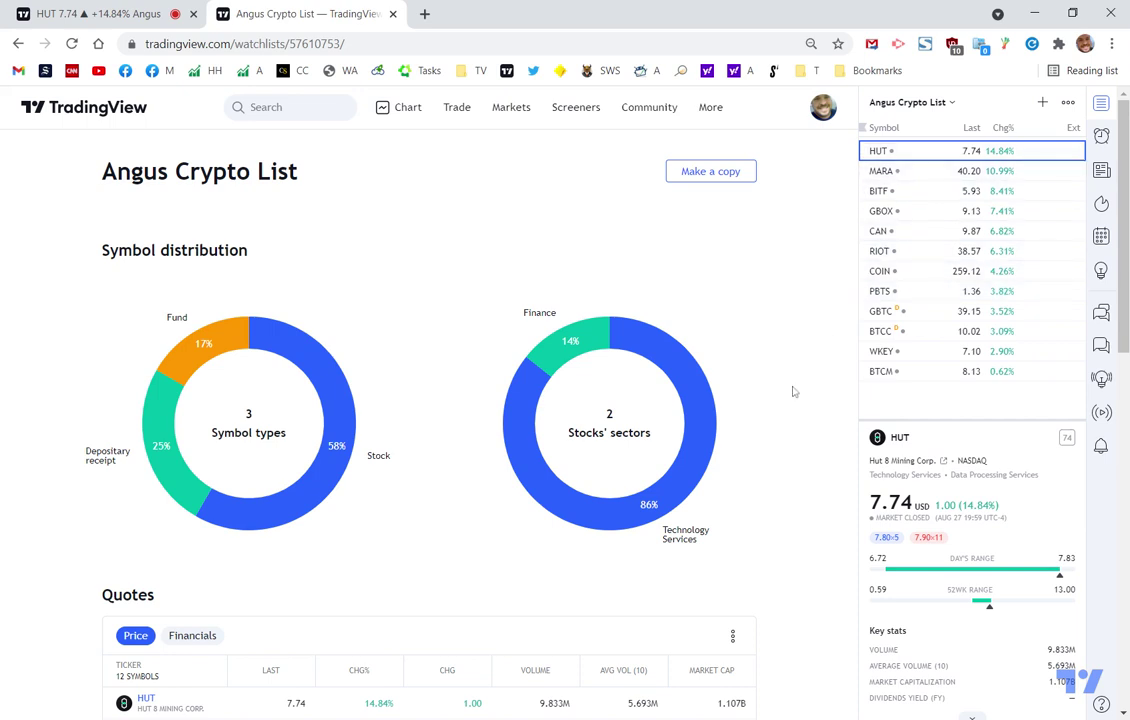
- Make a copy of the shared list named 'Bobs Crypto List' and save it
click(731, 178)
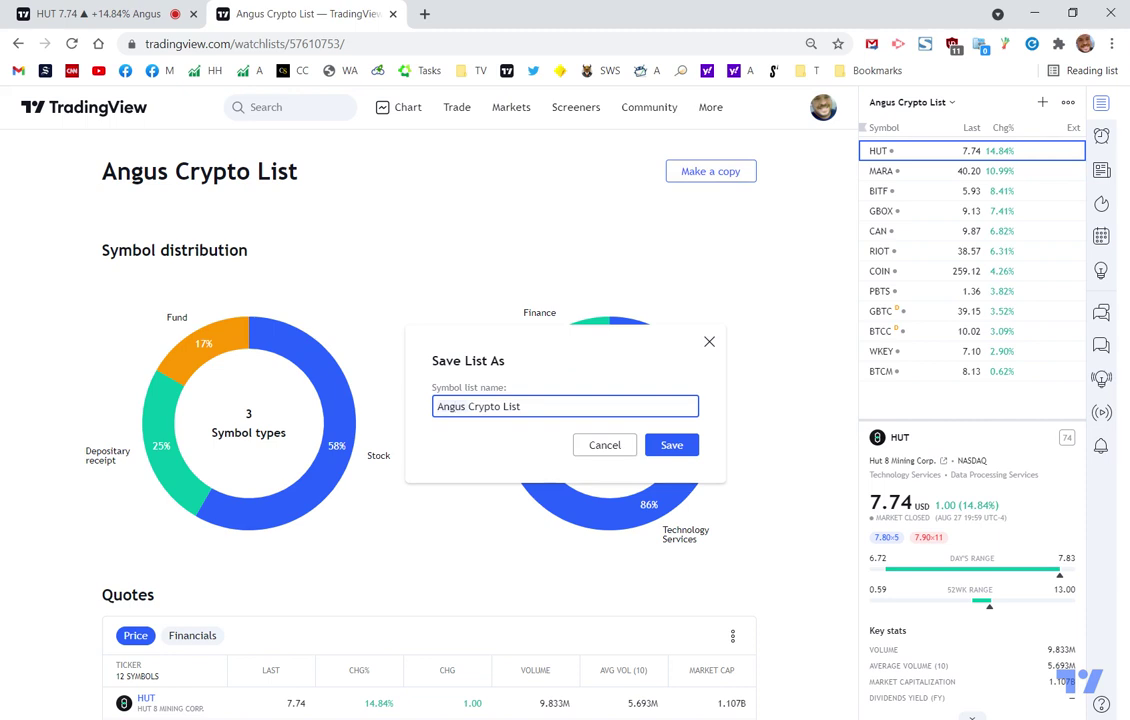
text(Bobs)
click(668, 445)
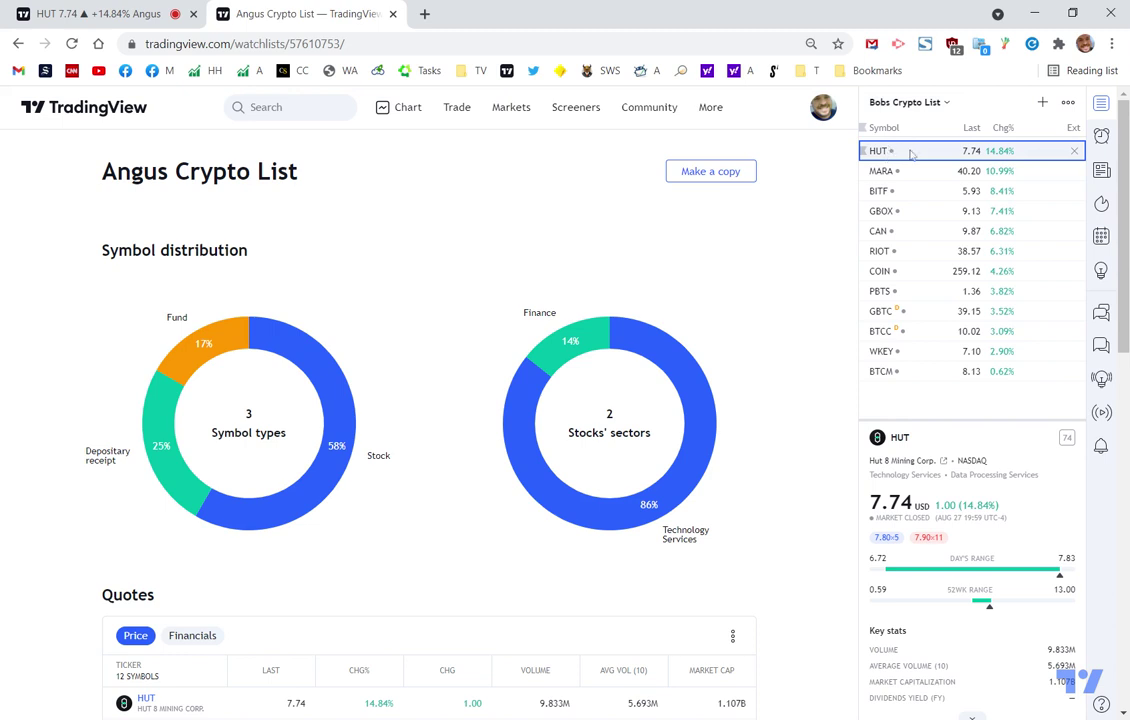
click(907, 172)
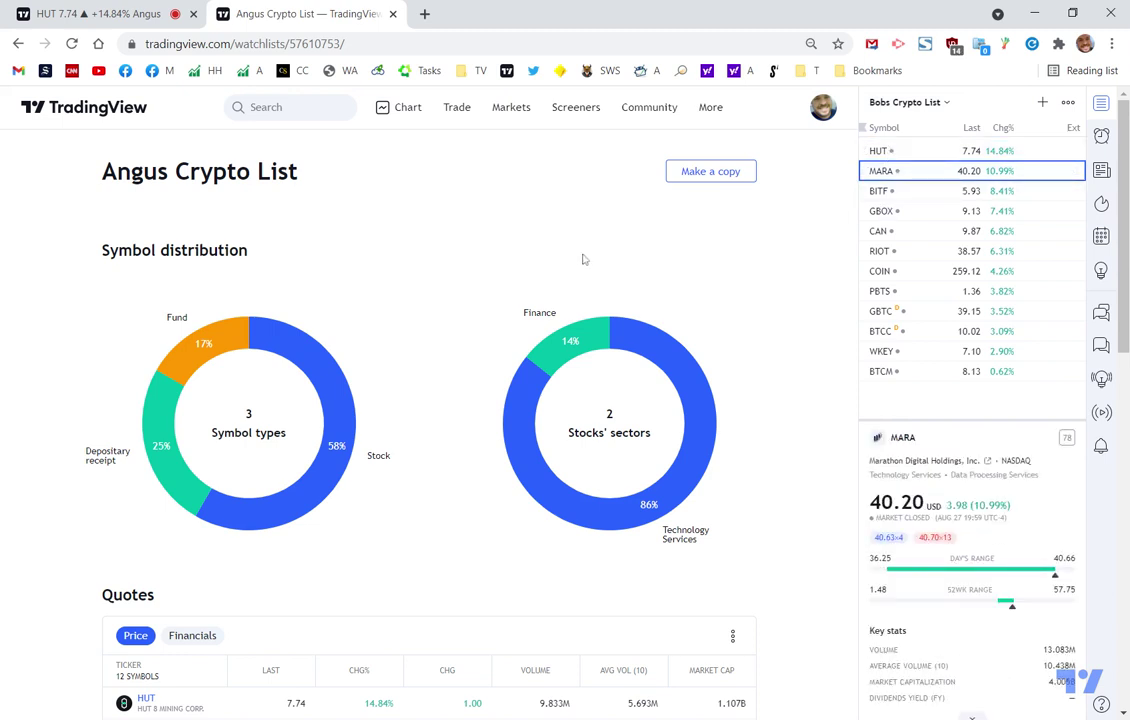
click(900, 191)
click(898, 211)
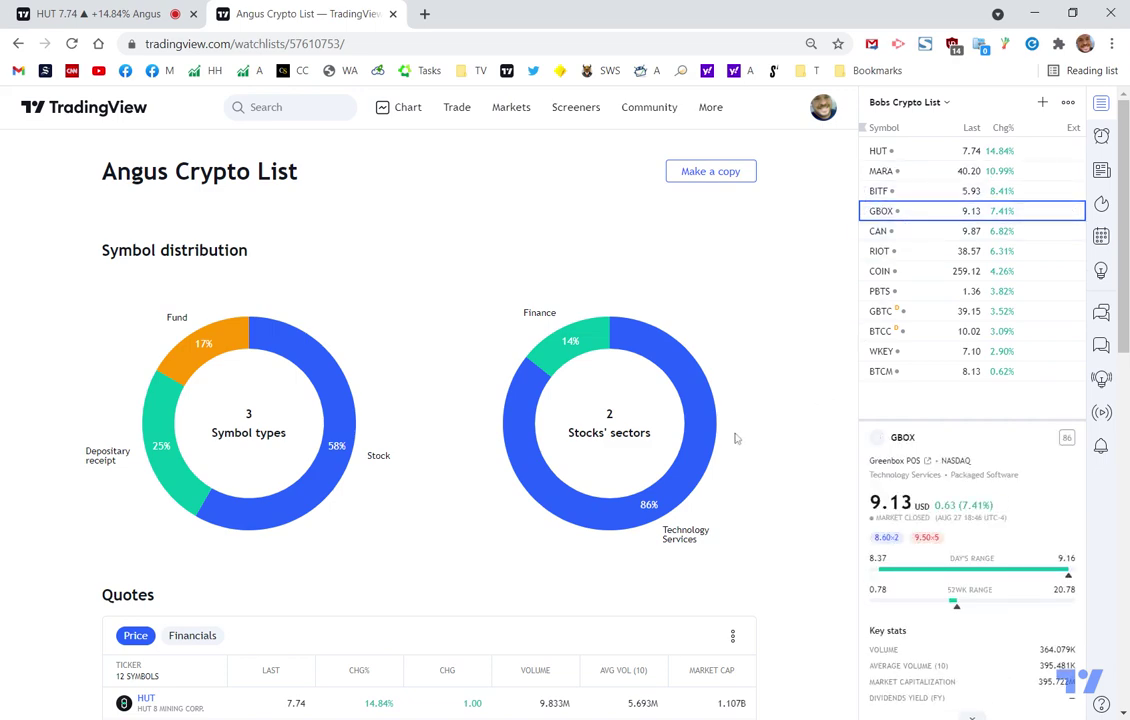
scroll(756, 448, down, 8)
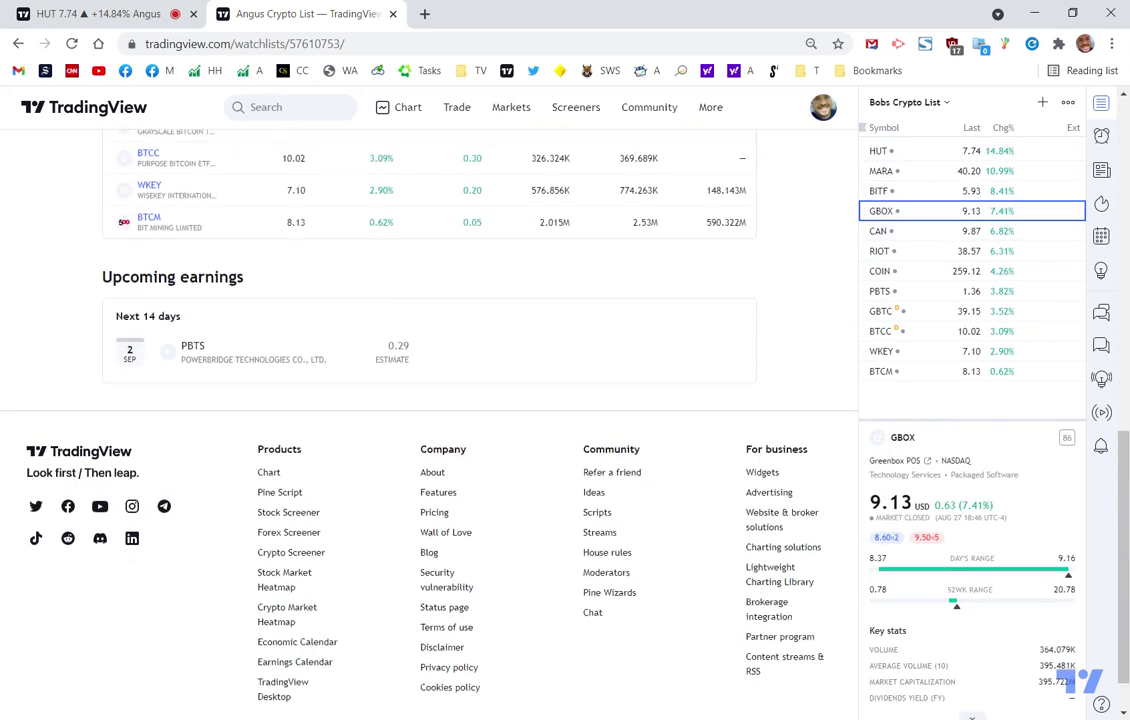
scroll(430, 400, up, 8)
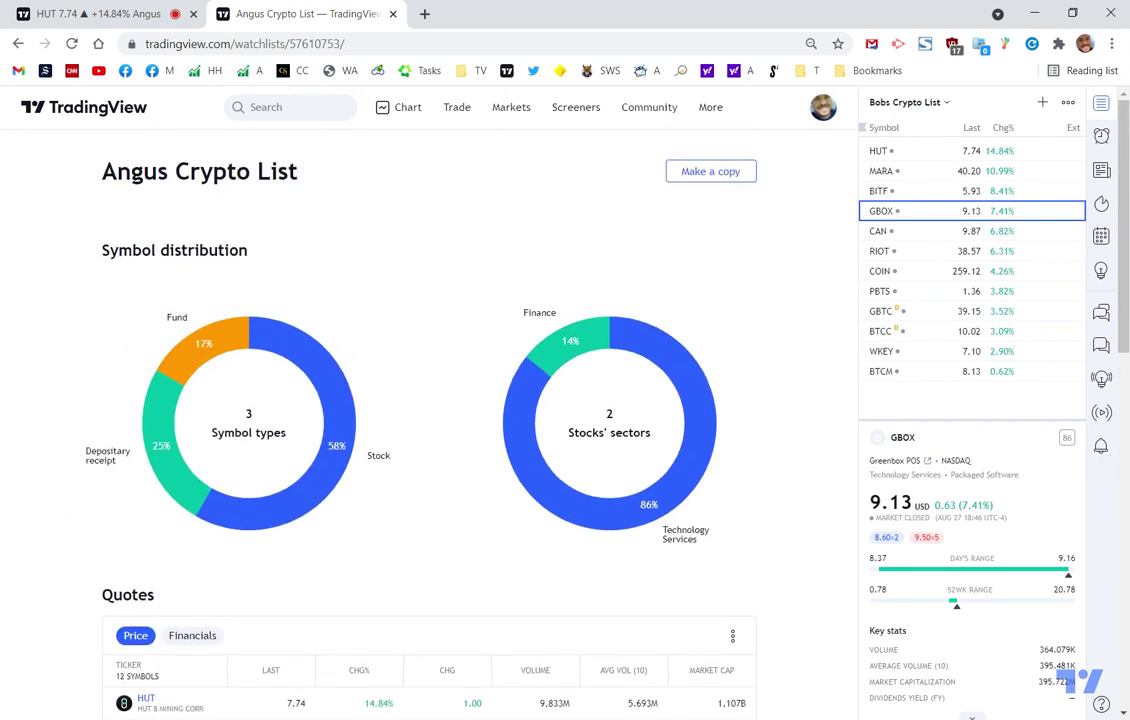
click(933, 152)
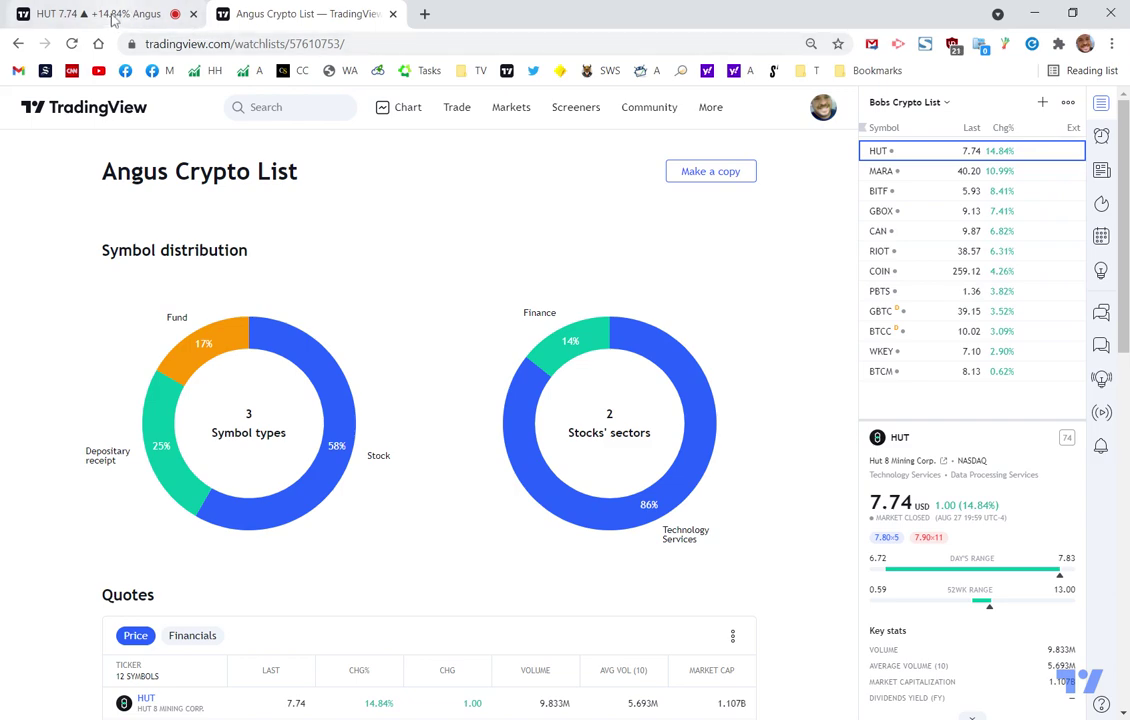
- Switch back to the first tab with the HUT comparison chart
click(113, 18)
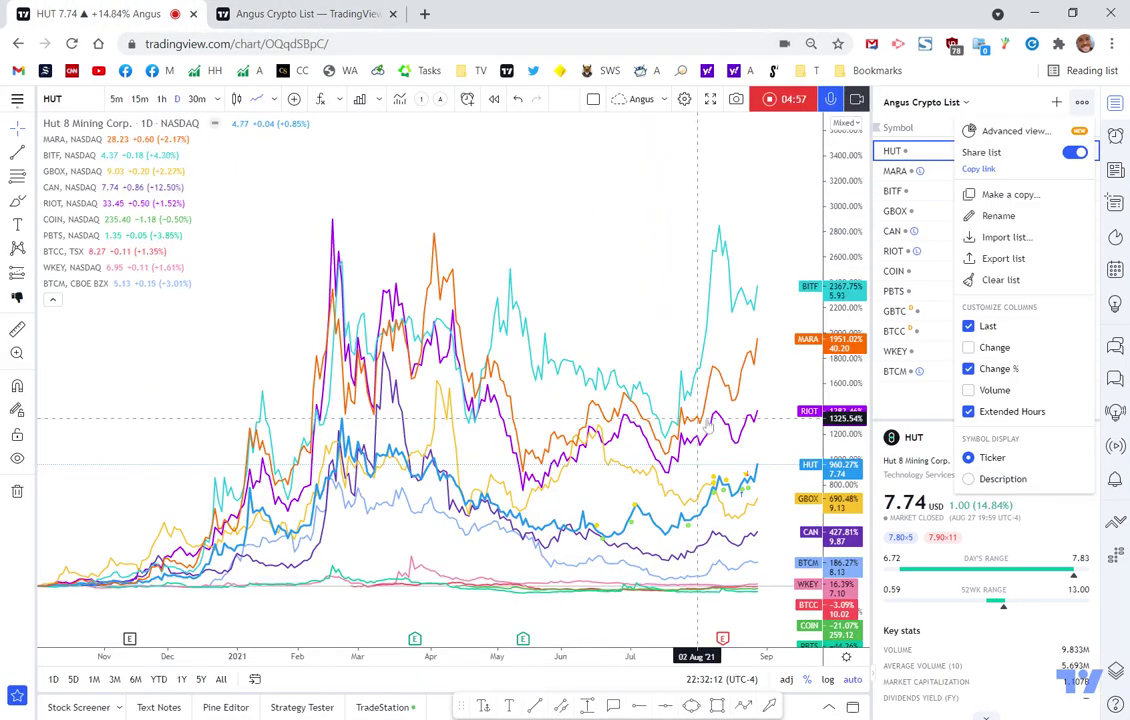